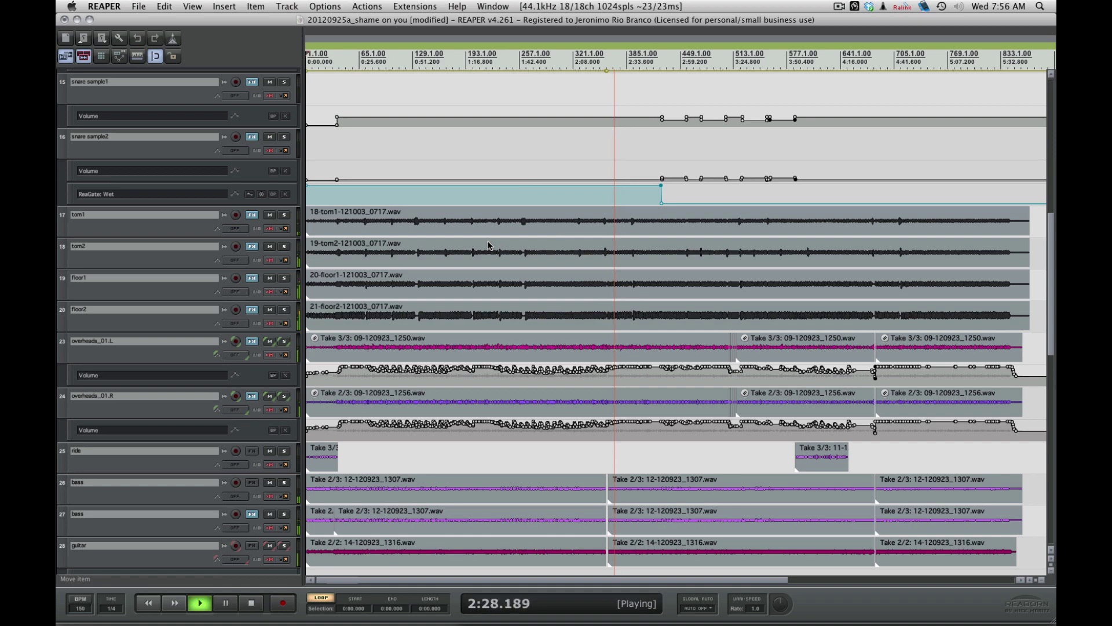
Step: Examine the arrangement's tracks, from the stems and auto MIDI tracks through drums, bass, guitars and vocals to the effects buses and synth
scroll(485, 247, "up", 15)
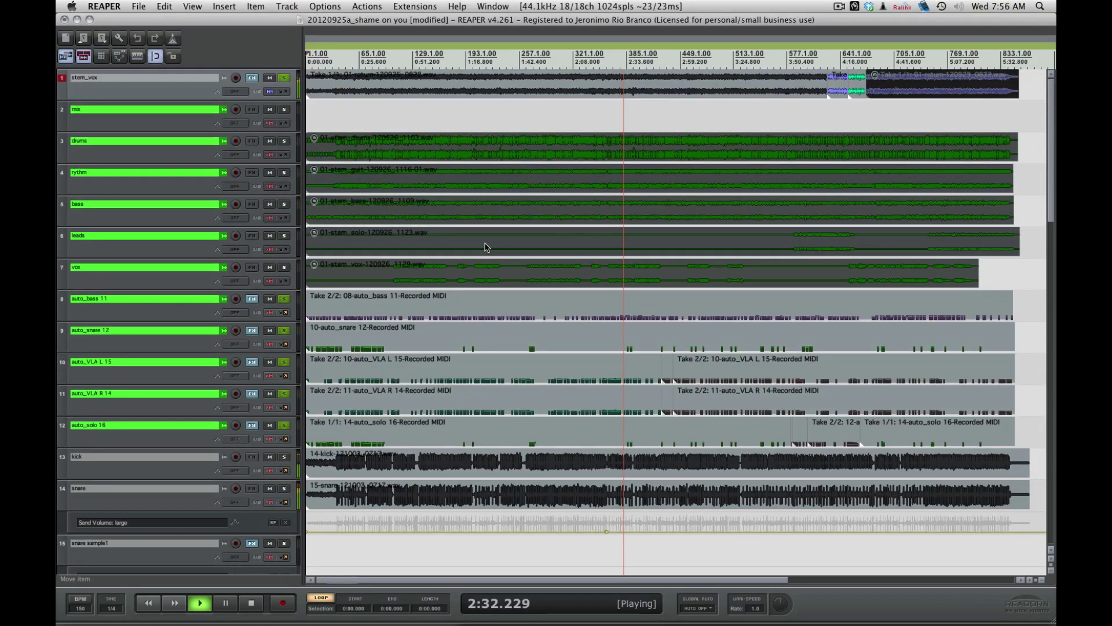
scroll(485, 247, "down", 5)
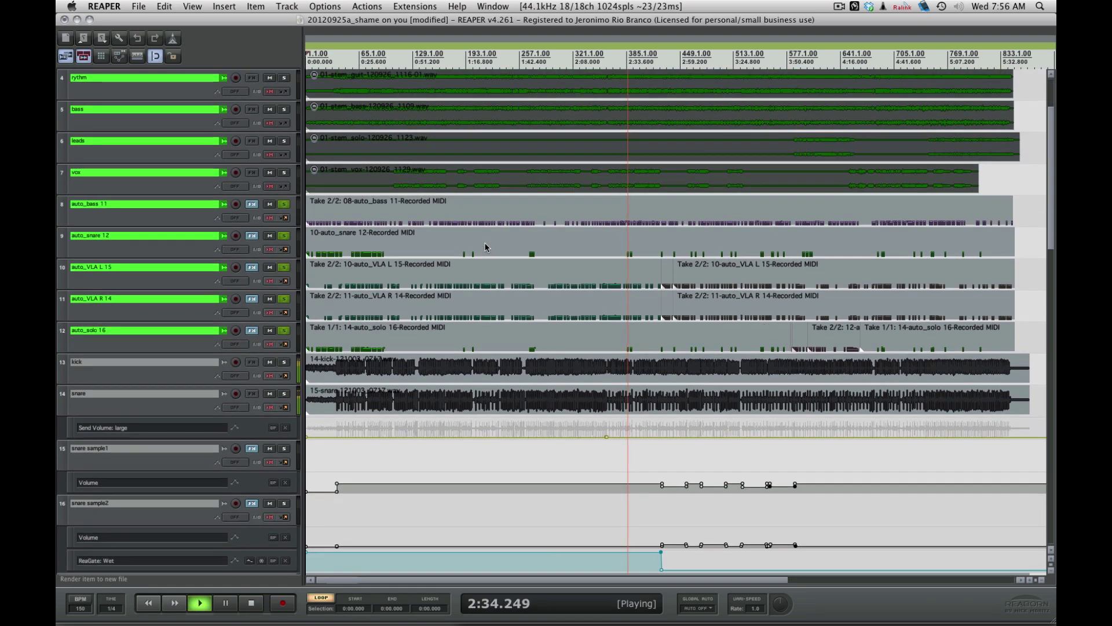
scroll(485, 248, "down", 8)
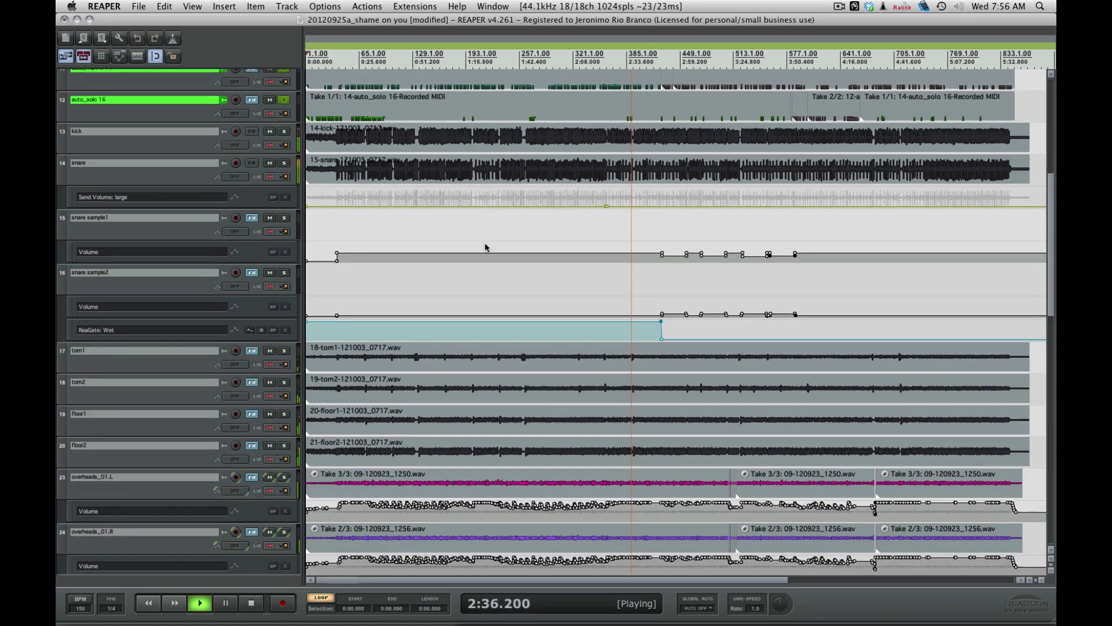
scroll(485, 247, "down", 5)
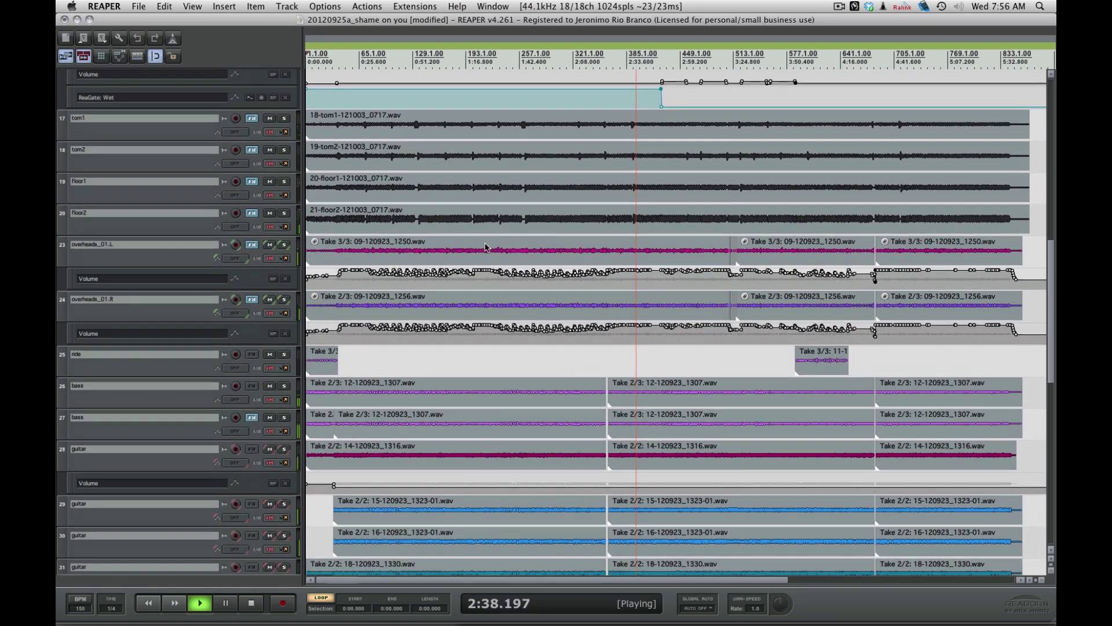
scroll(486, 247, "down", 6)
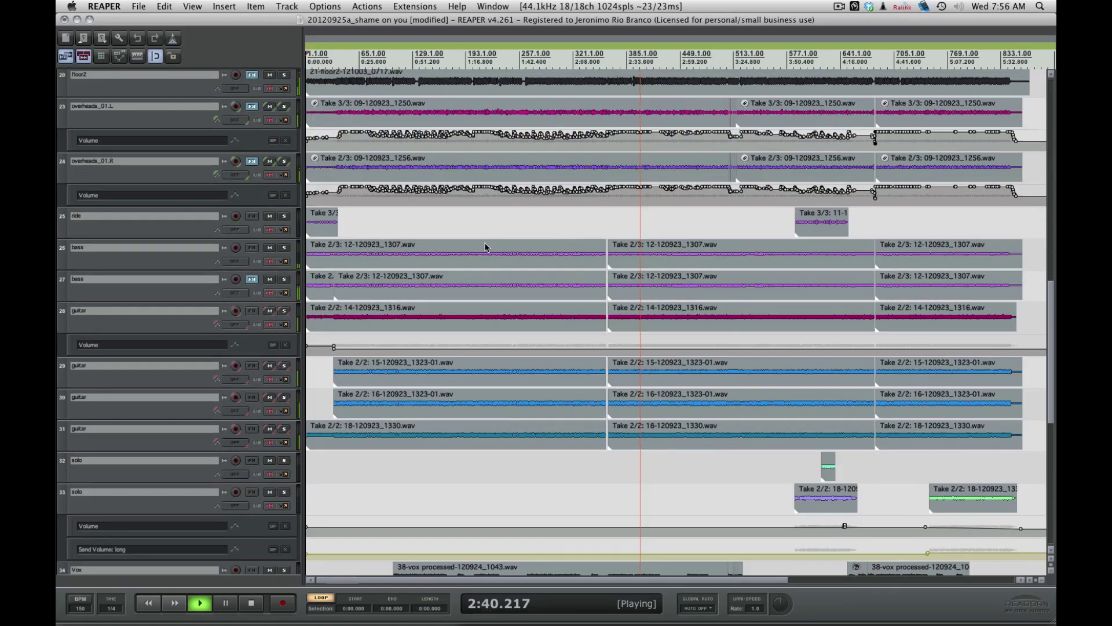
scroll(485, 248, "down", 4)
scroll(485, 248, "down", 5)
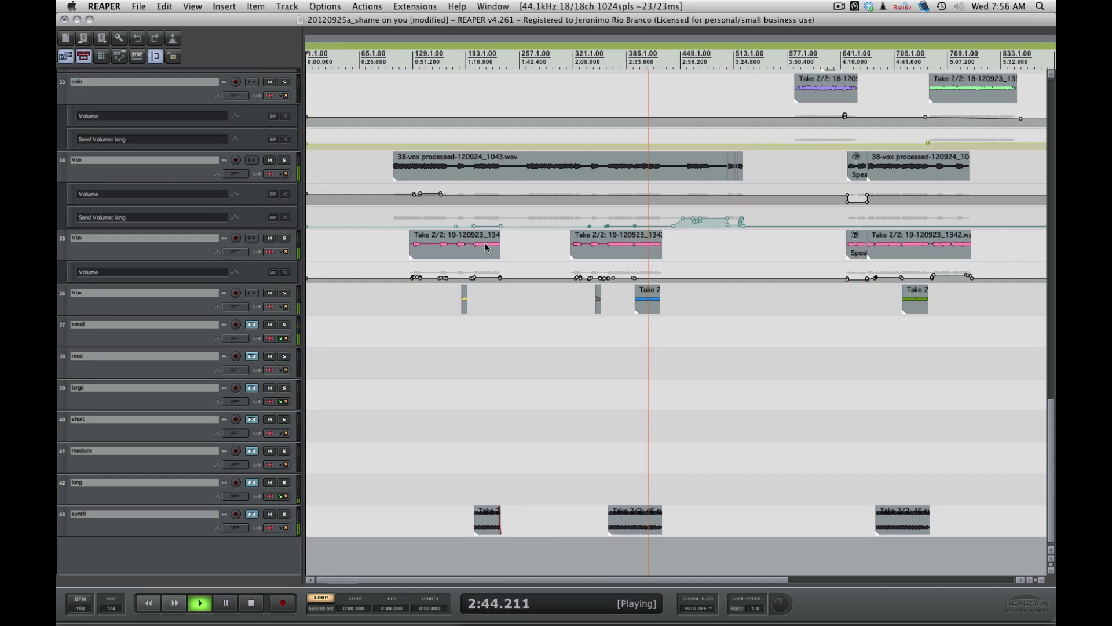
scroll(485, 247, "up", 20)
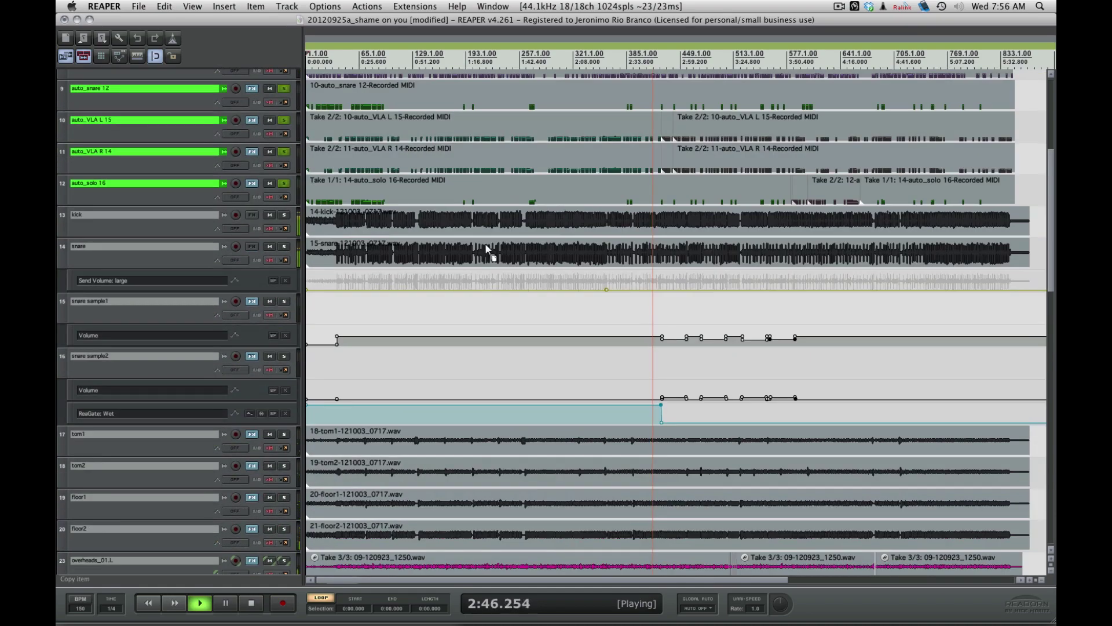
Step: Show the mixer and review the inserts and hardware sends on the kick through guitar channels
key("super+m")
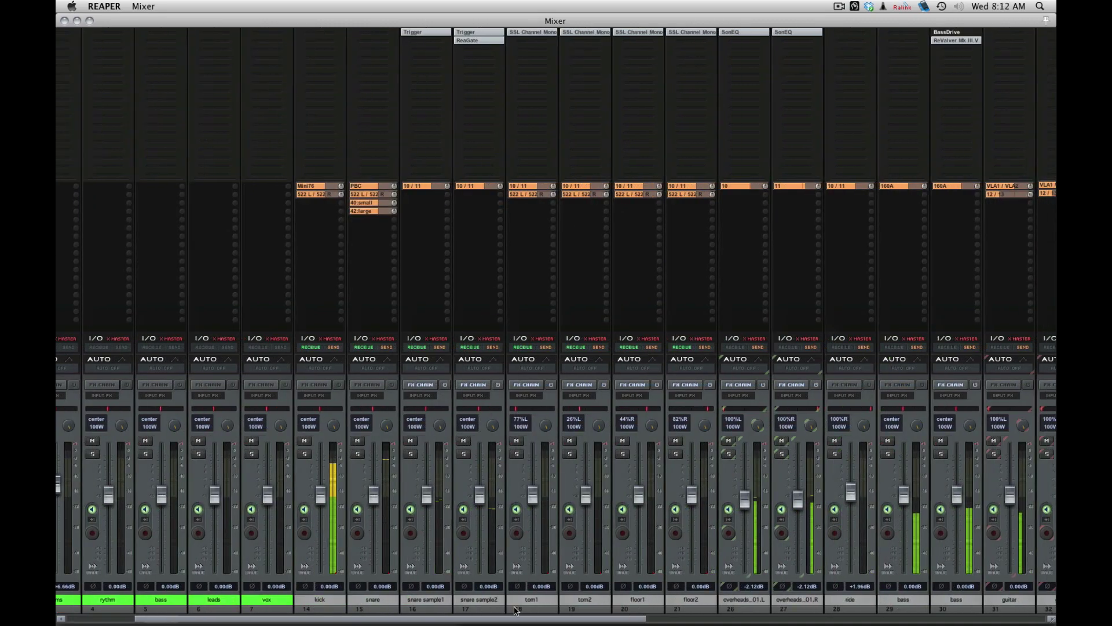
scroll(533, 609, "right", 3)
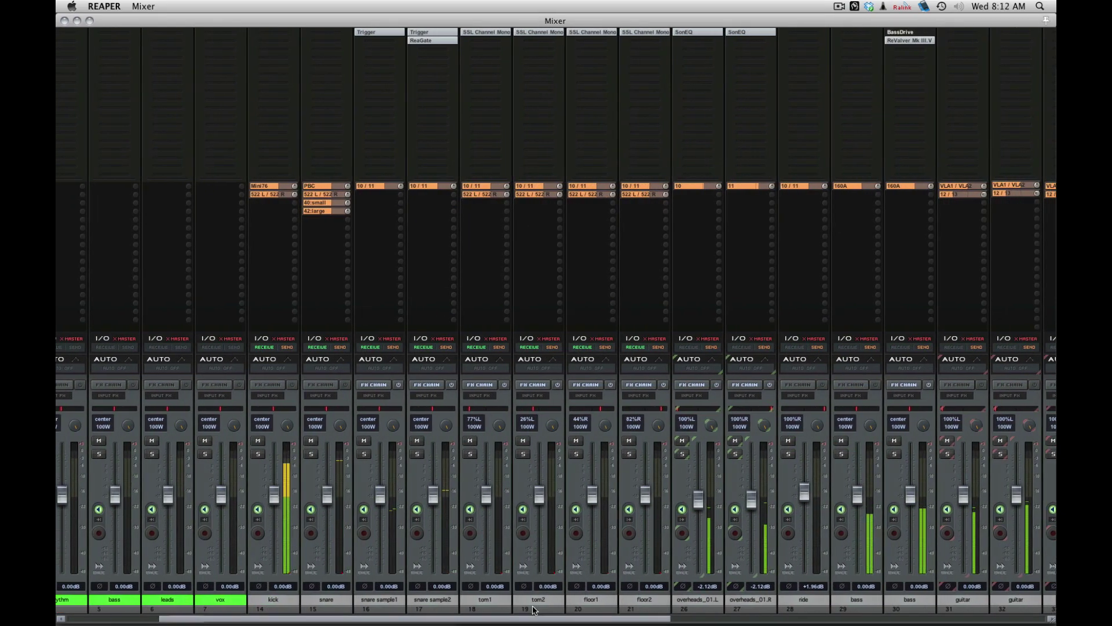
scroll(533, 609, "right", 4)
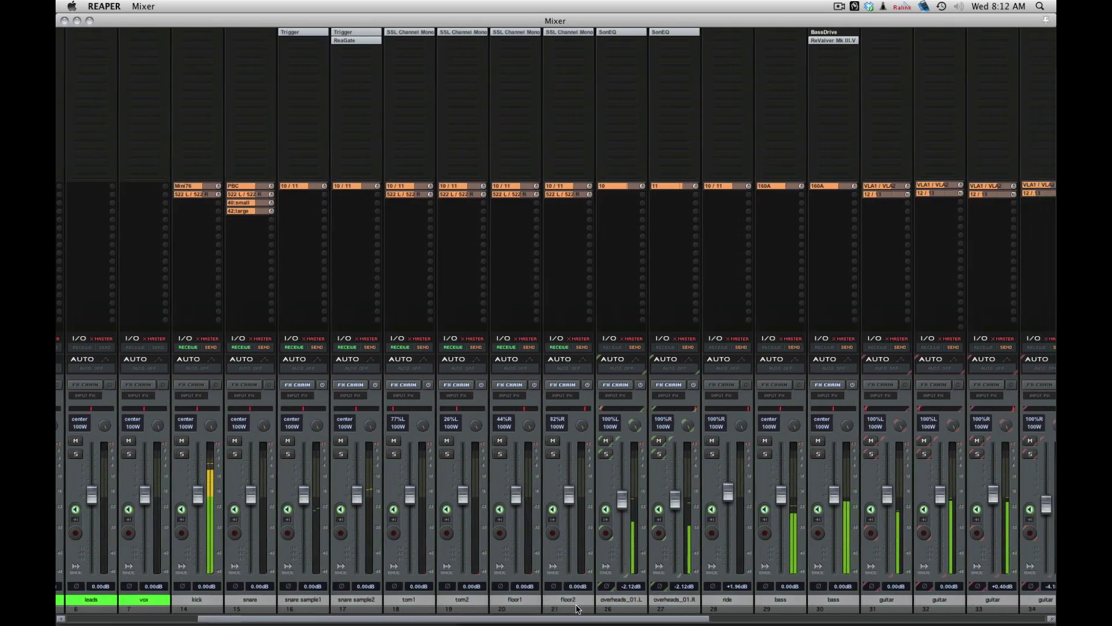
scroll(577, 608, "right", 3)
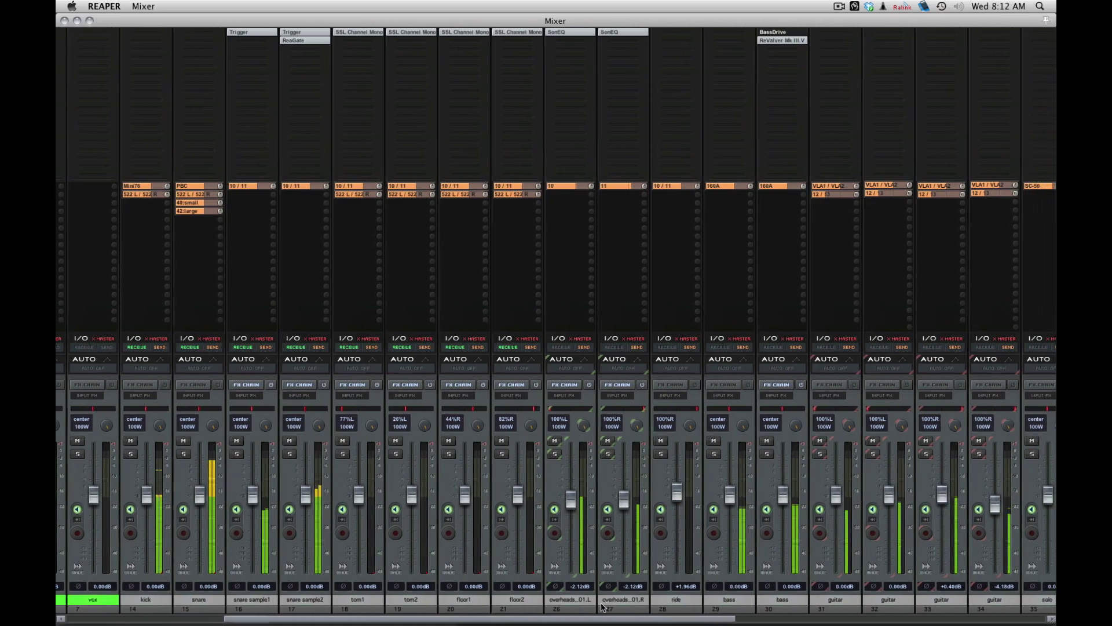
scroll(602, 606, "right", 3)
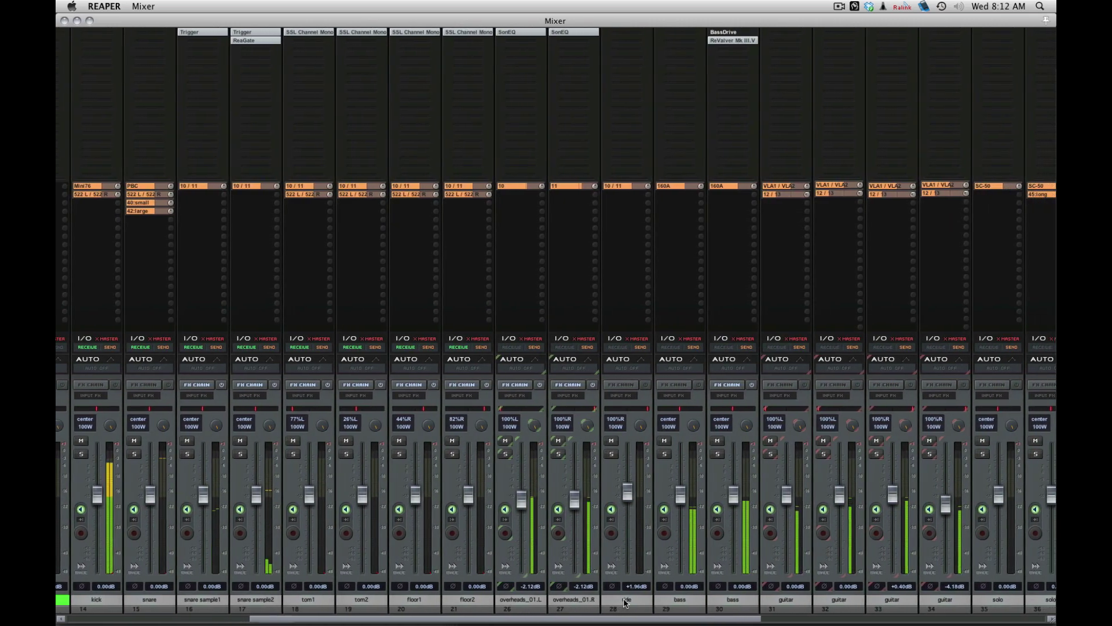
scroll(624, 602, "right", 1)
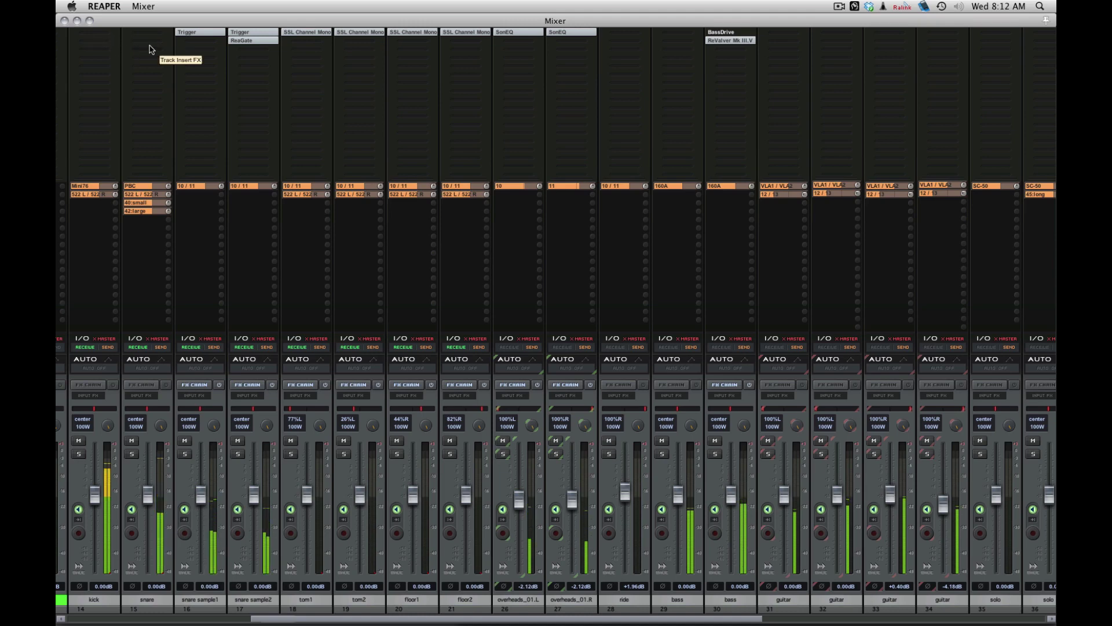
Step: Inspect the SSL Channel Mono plug-in settings on the tom1, tom2, floor1 and floor2 channels, closing the plug-in windows when done
left_click(320, 33)
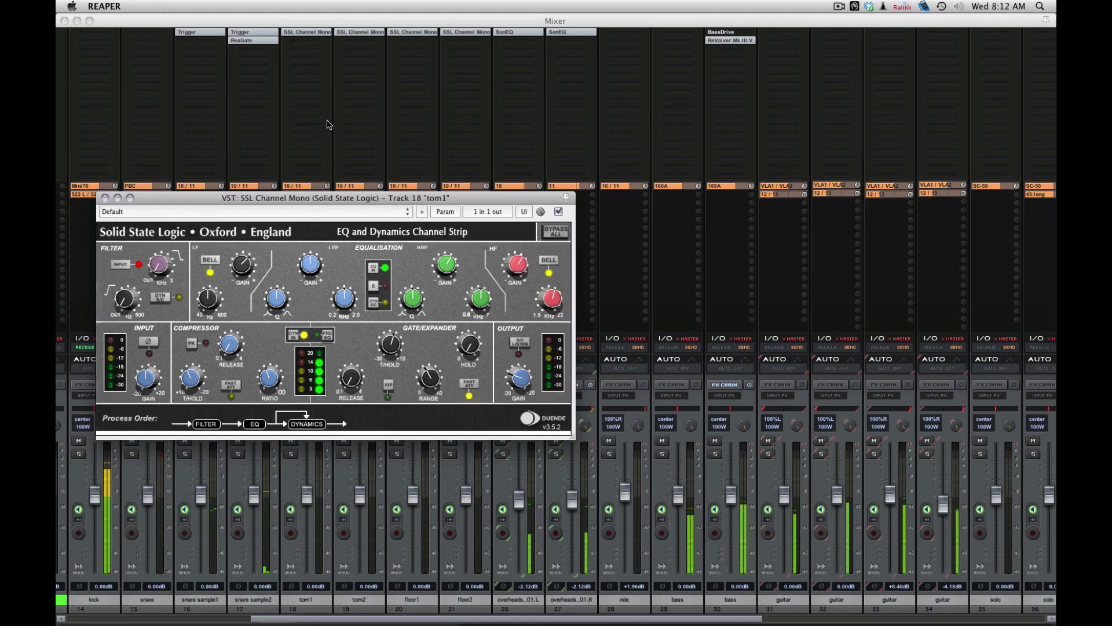
key("Escape")
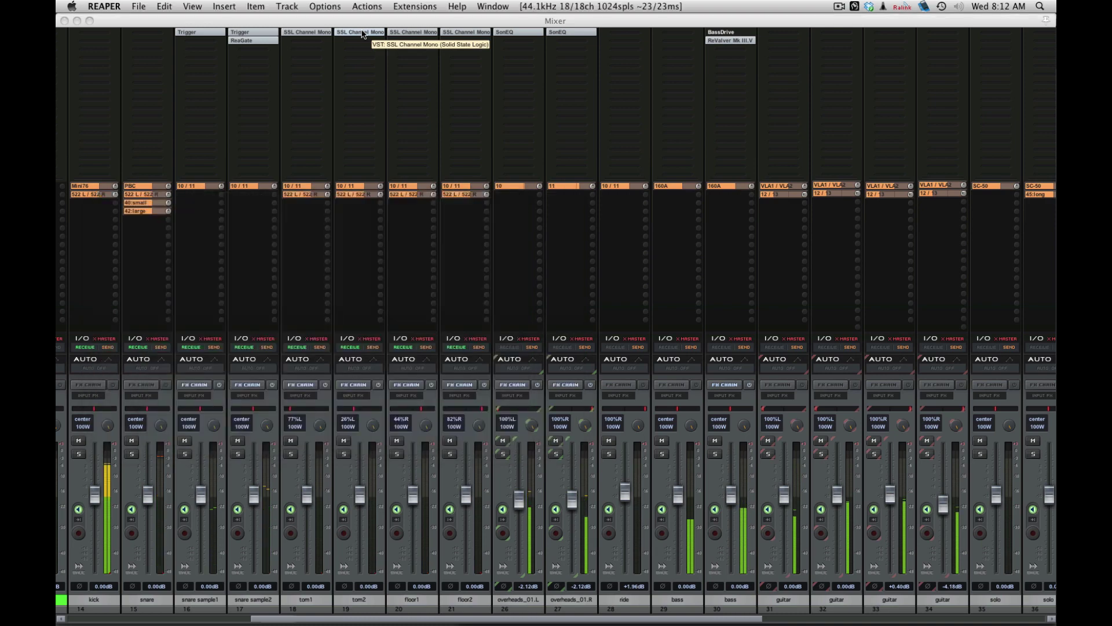
left_click(363, 33)
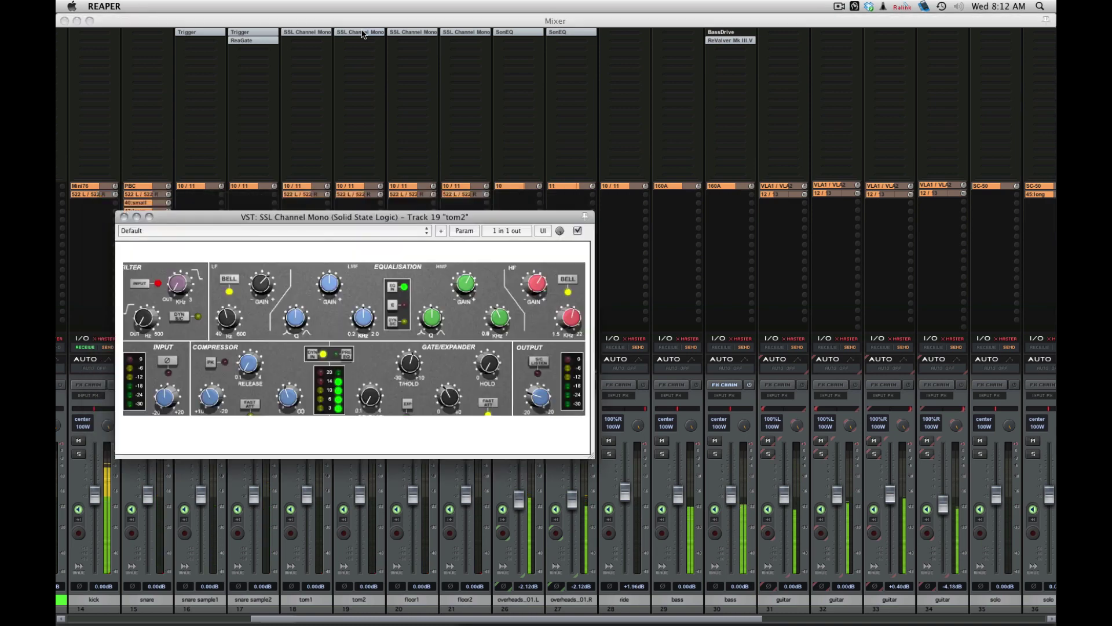
left_click(399, 33)
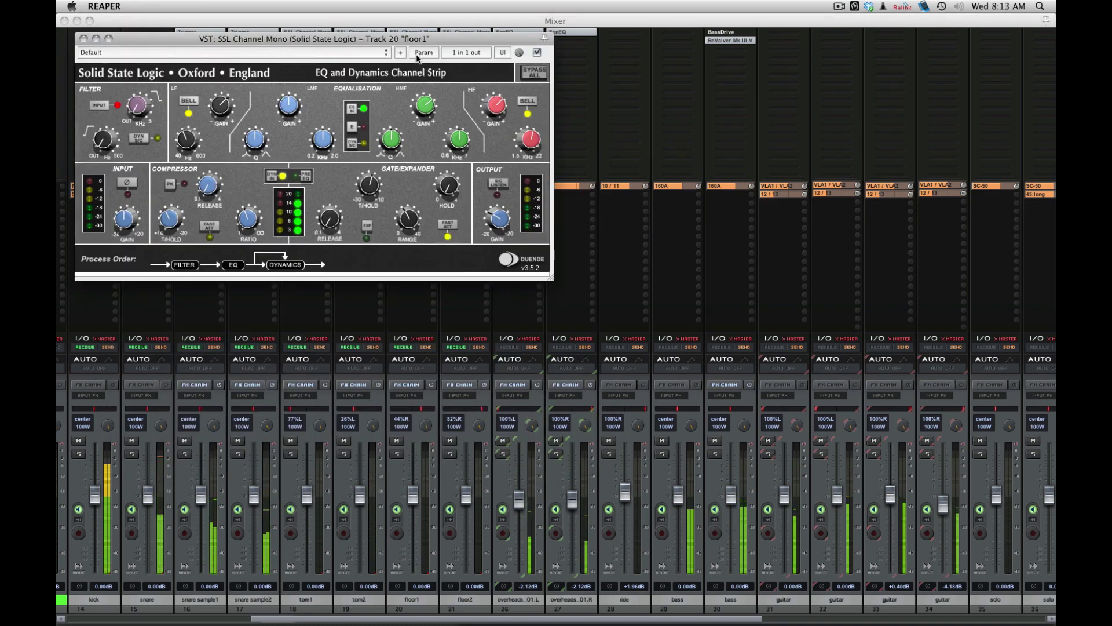
left_click(439, 32)
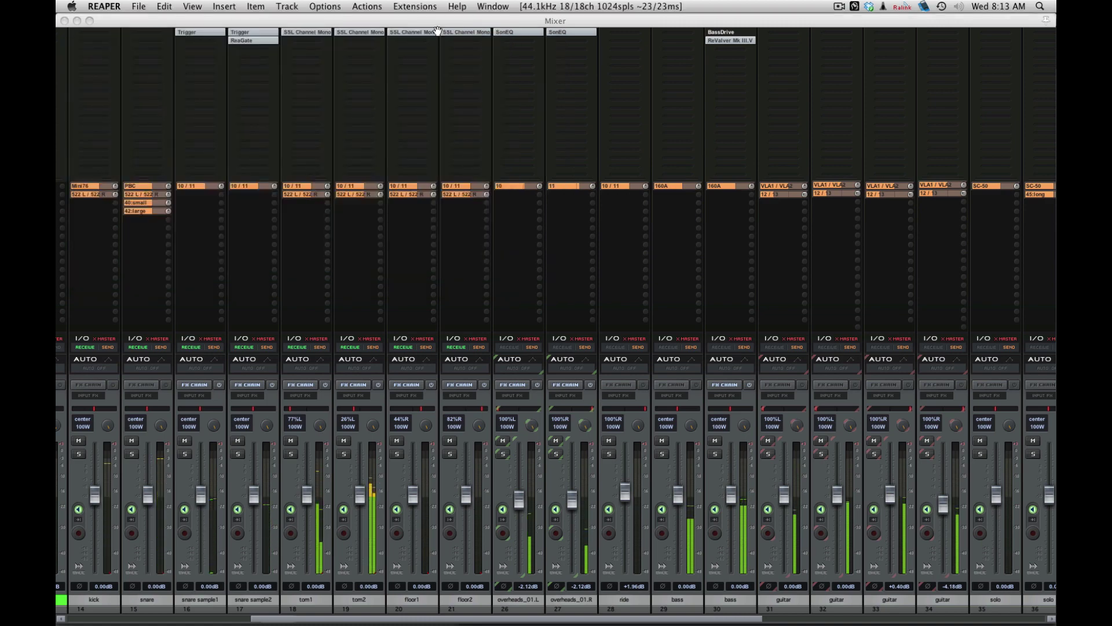
left_click(472, 33)
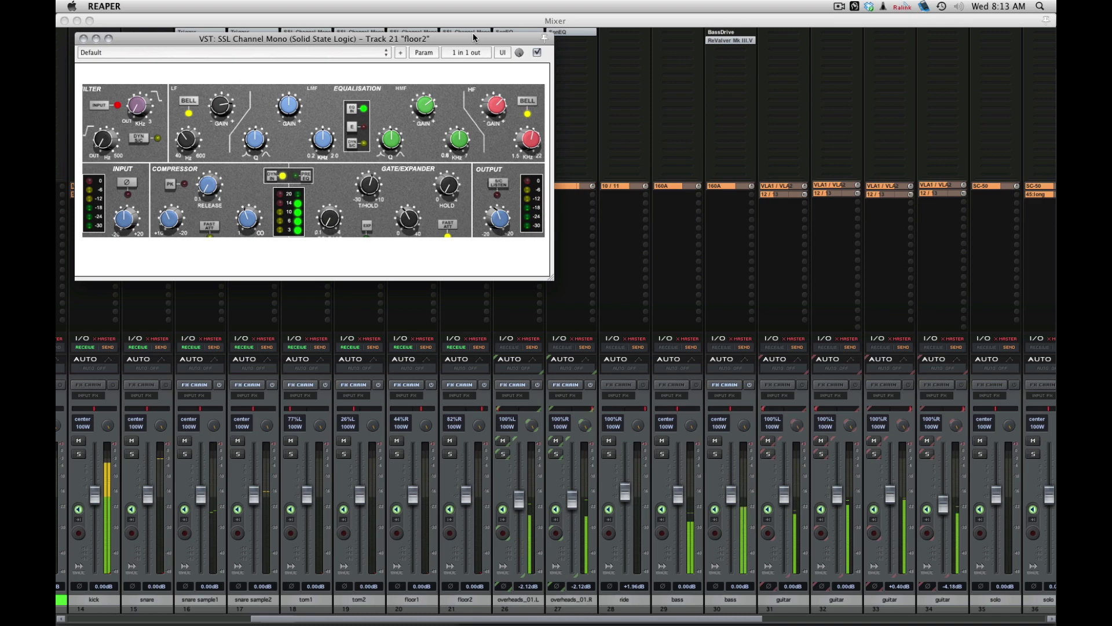
left_click(472, 33)
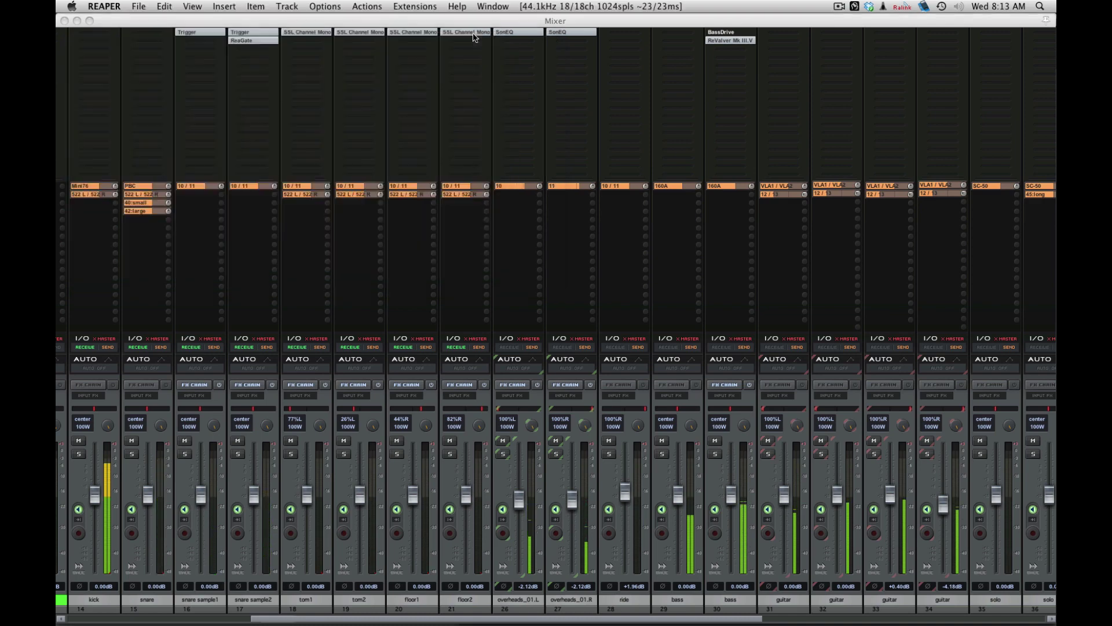
Step: Inspect the SonEQ settings on the overheads_01.L channel and review the remaining mixer channels through to the synth
left_click(516, 32)
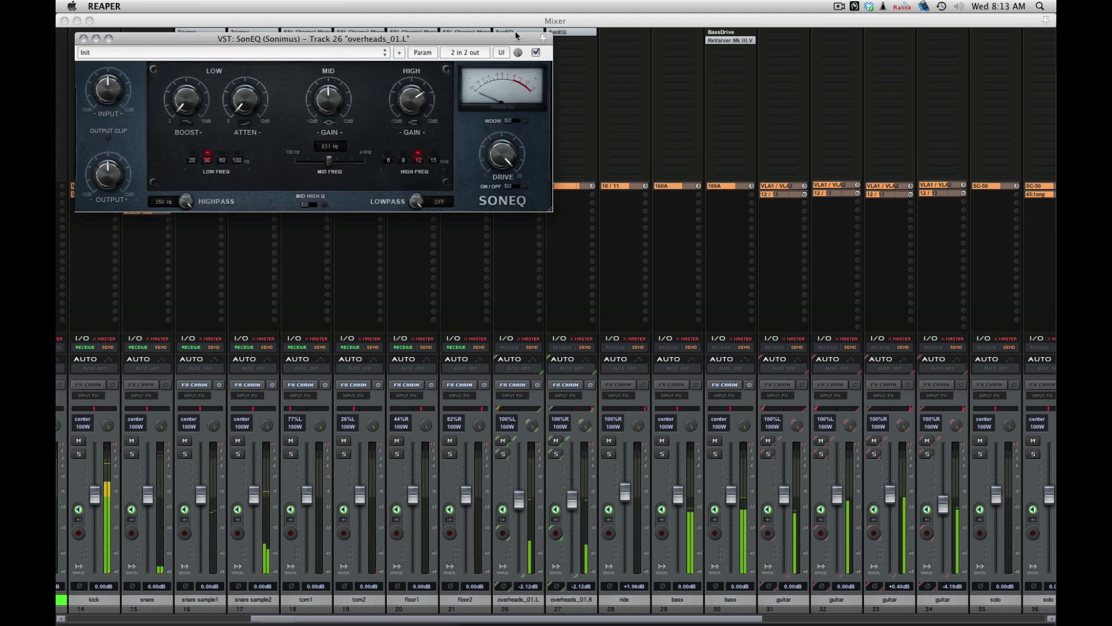
left_click(516, 34)
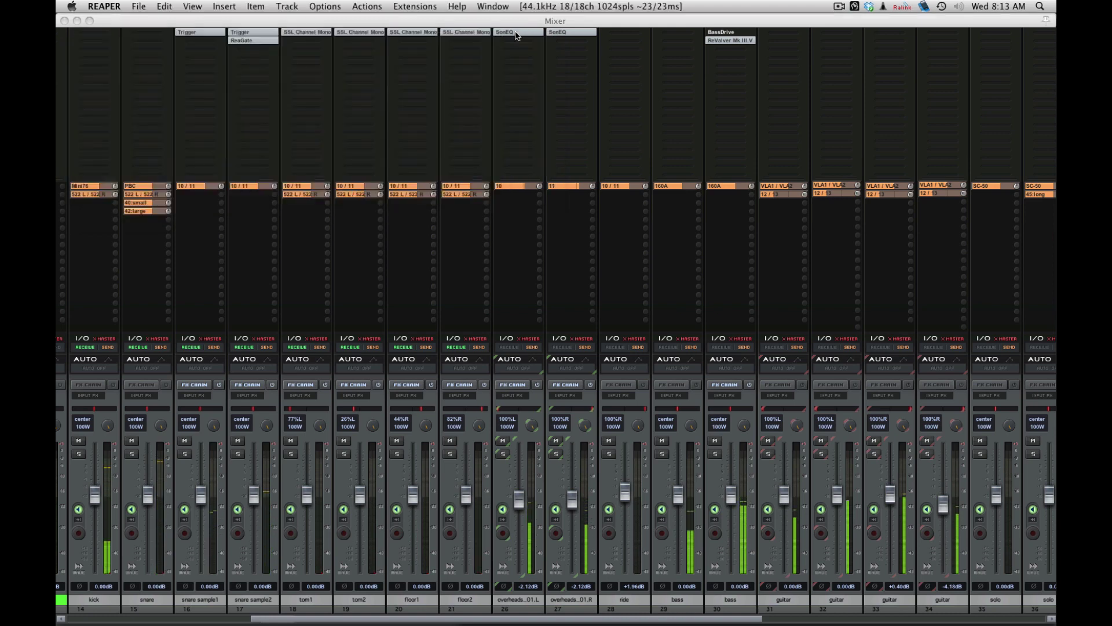
scroll(517, 487, "right", 5)
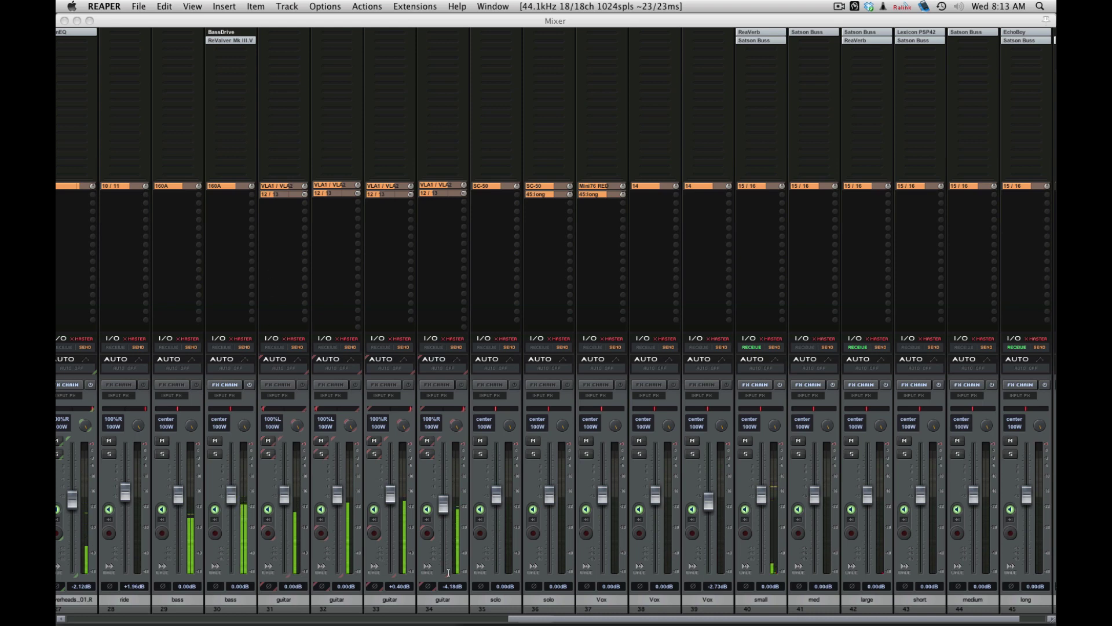
scroll(448, 572, "right", 1)
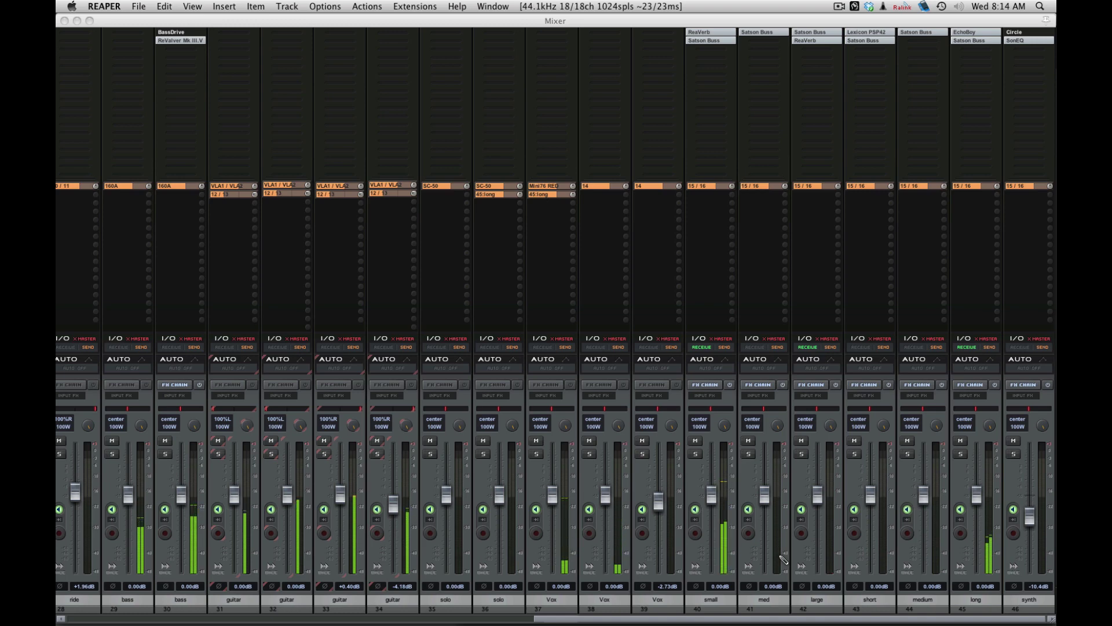
Step: Return to the arrangement and review the tracks from the vocals back up to the stem_vox track
key("super+m")
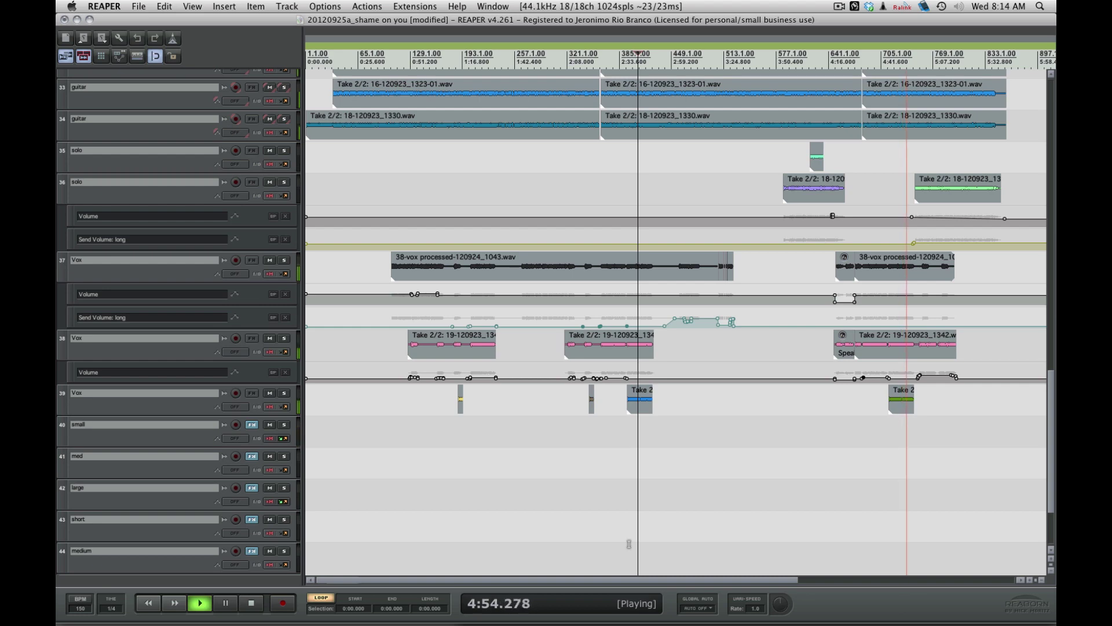
scroll(731, 455, "up", 2)
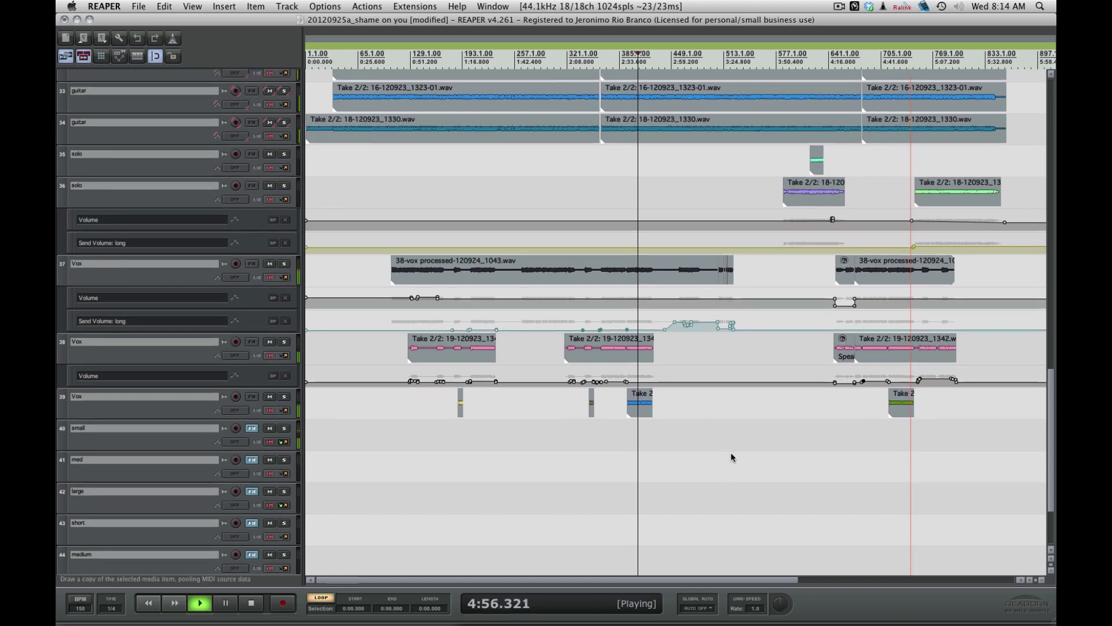
scroll(730, 458, "up", 4)
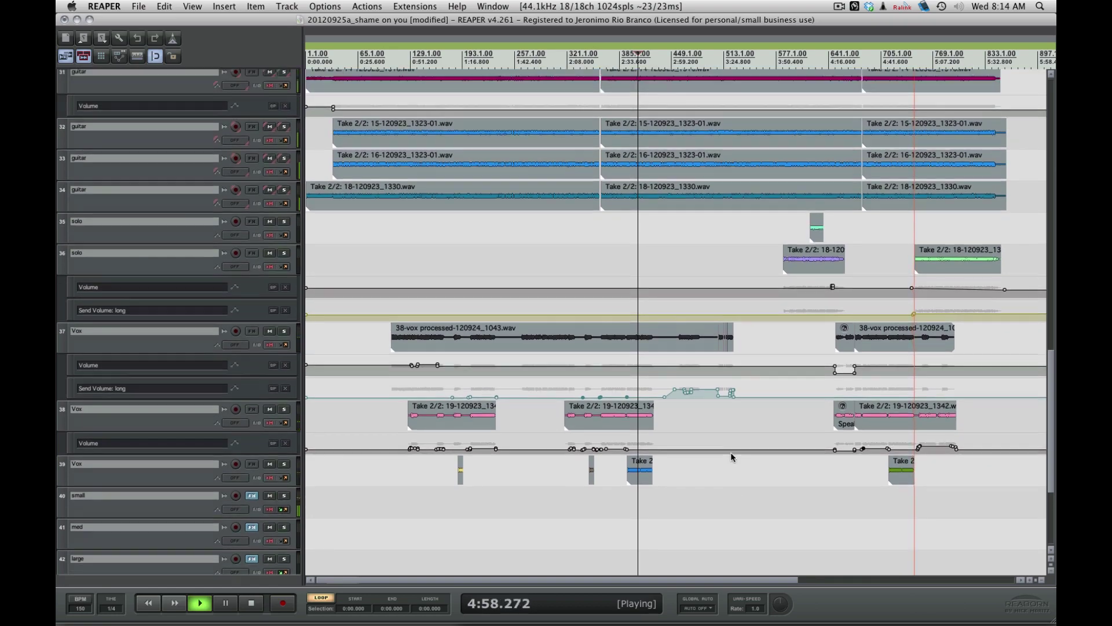
scroll(731, 457, "up", 5)
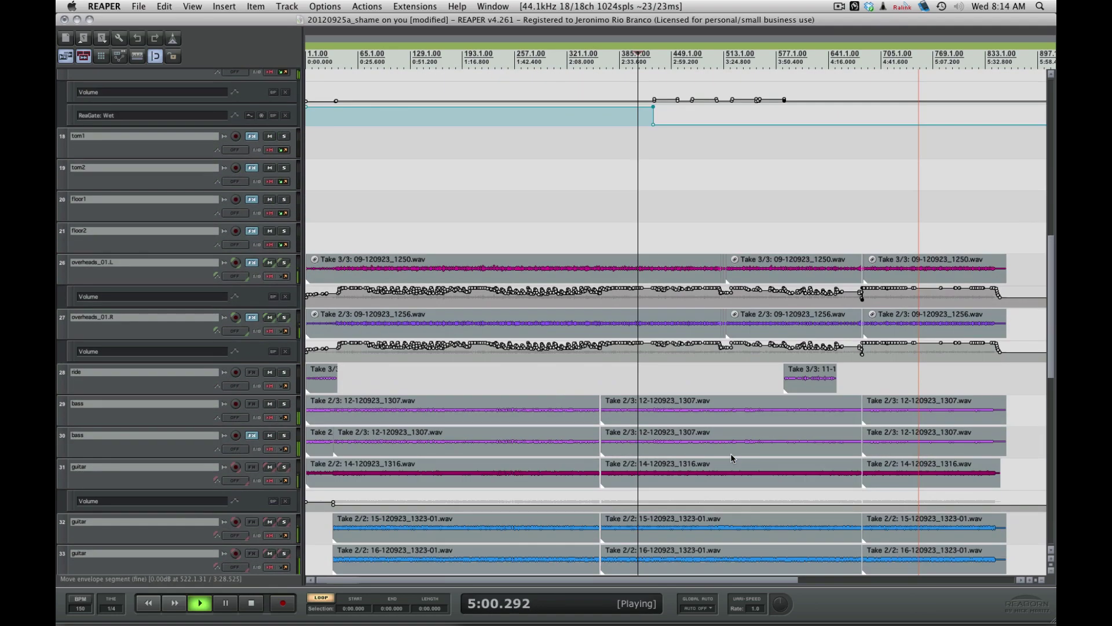
scroll(731, 456, "up", 4)
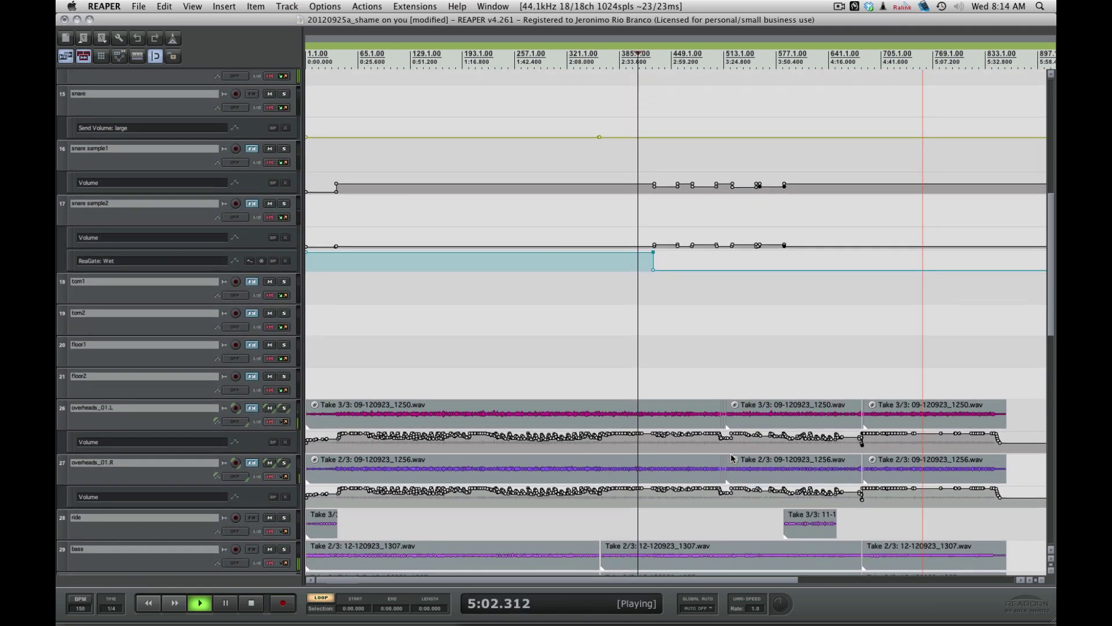
scroll(731, 458, "up", 2)
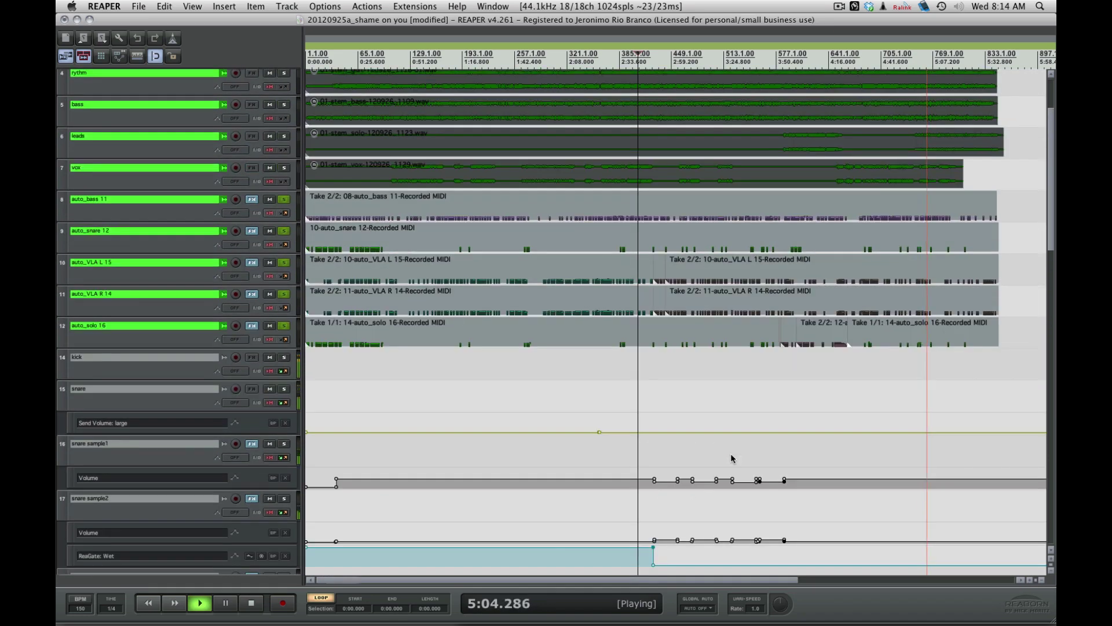
scroll(731, 458, "up", 1)
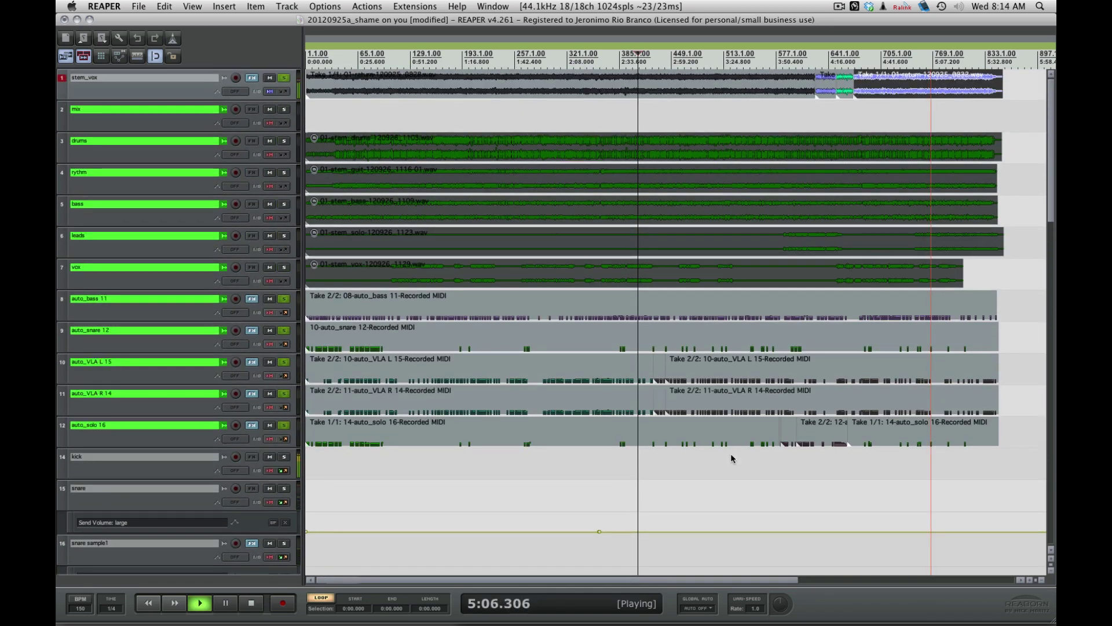
Step: Examine the arrangement from the auto MIDI tracks down to the synth, including the volume and send envelopes on the vocals and solos
scroll(731, 457, "down", 2)
scroll(731, 457, "down", 3)
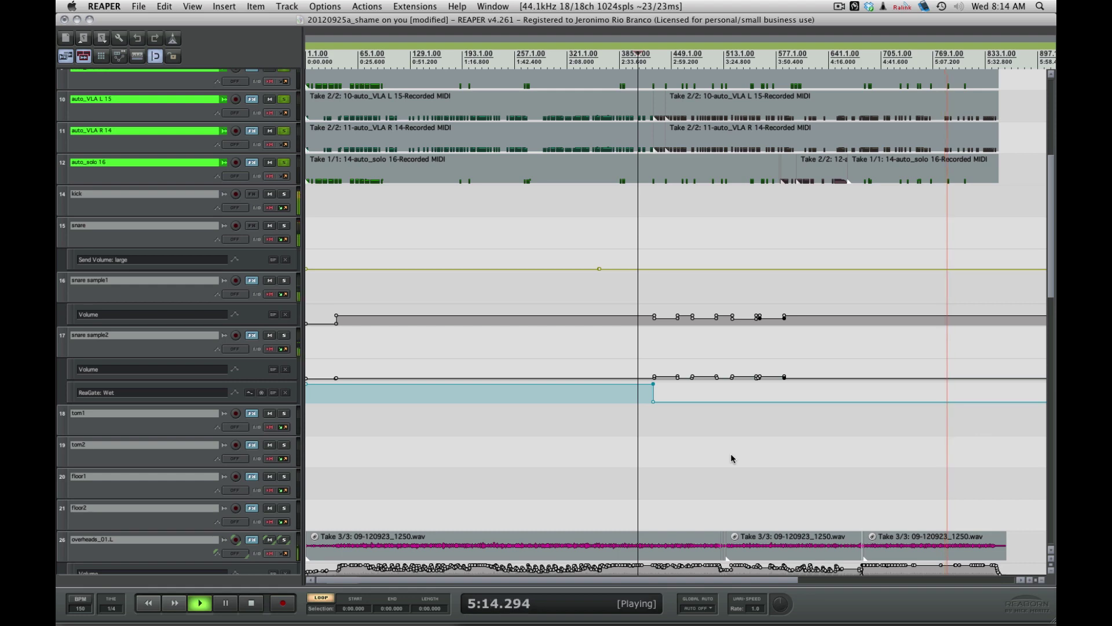
scroll(731, 457, "down", 3)
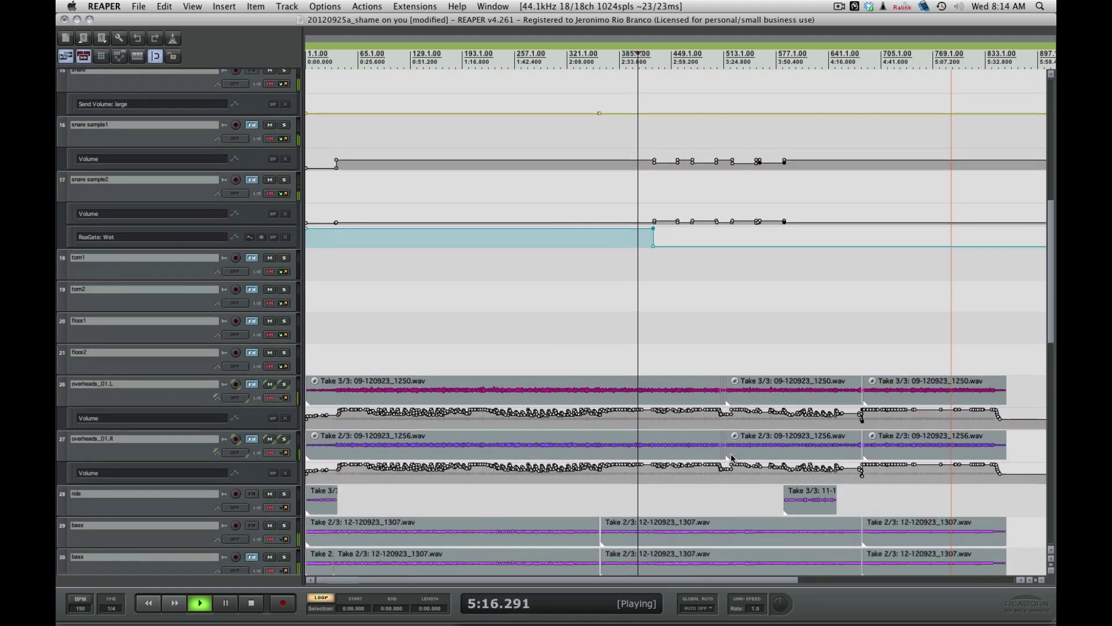
scroll(731, 456, "down", 5)
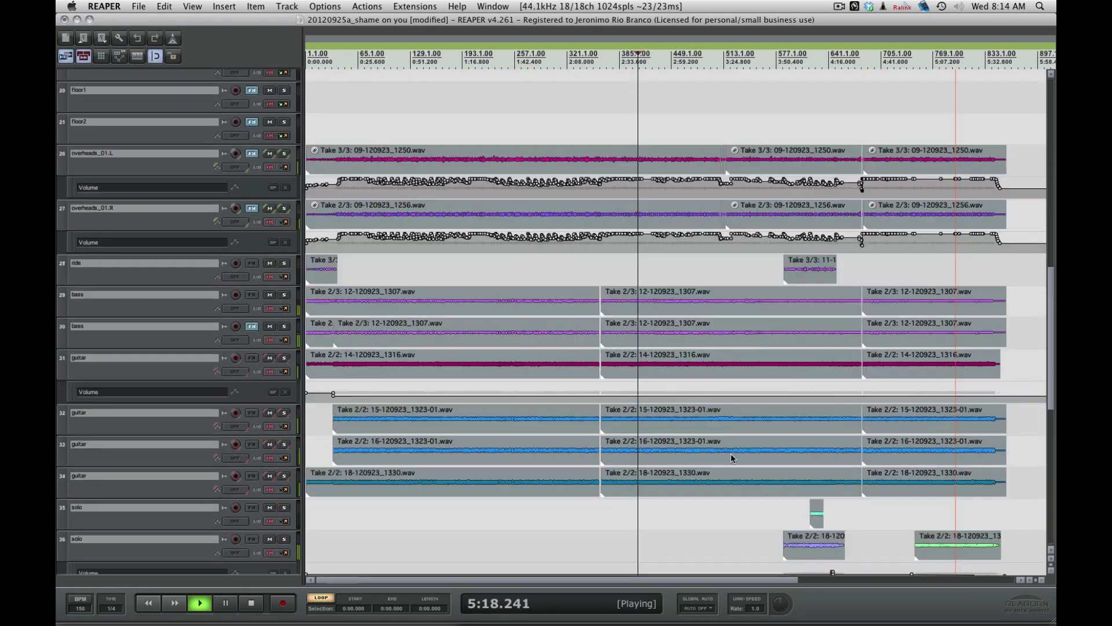
scroll(731, 457, "down", 8)
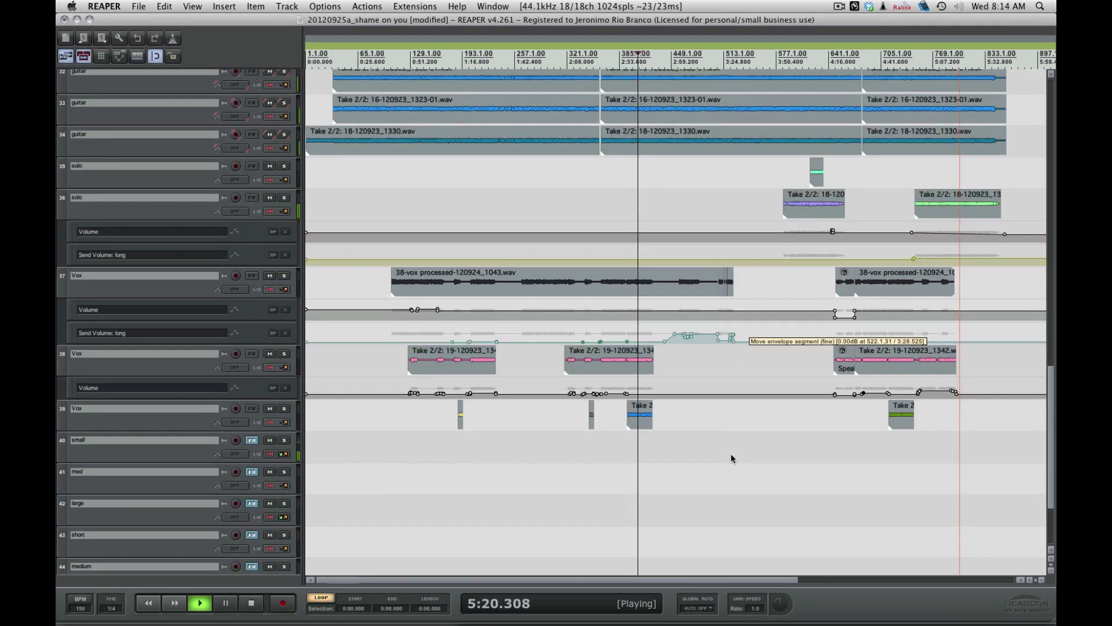
scroll(731, 457, "down", 2)
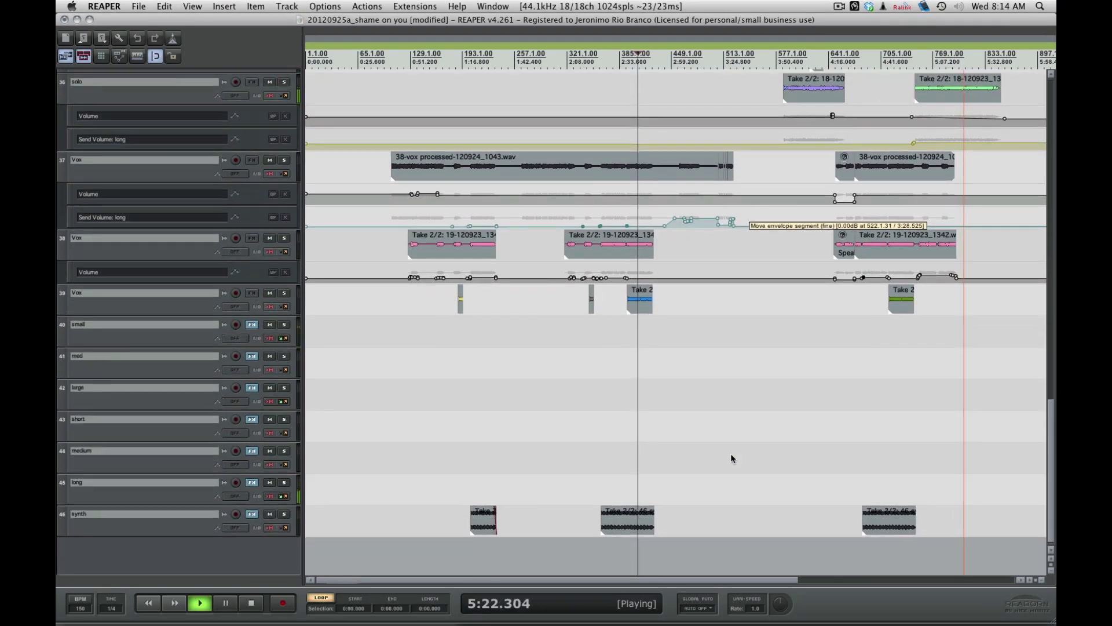
scroll(731, 456, "up", 1)
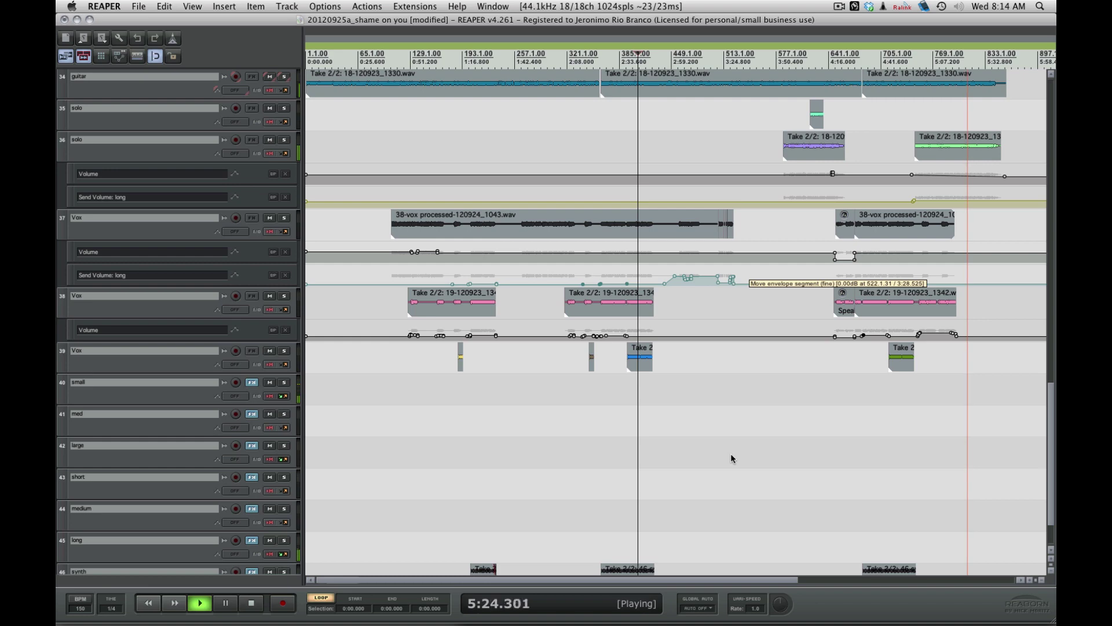
scroll(731, 453, "up", 3)
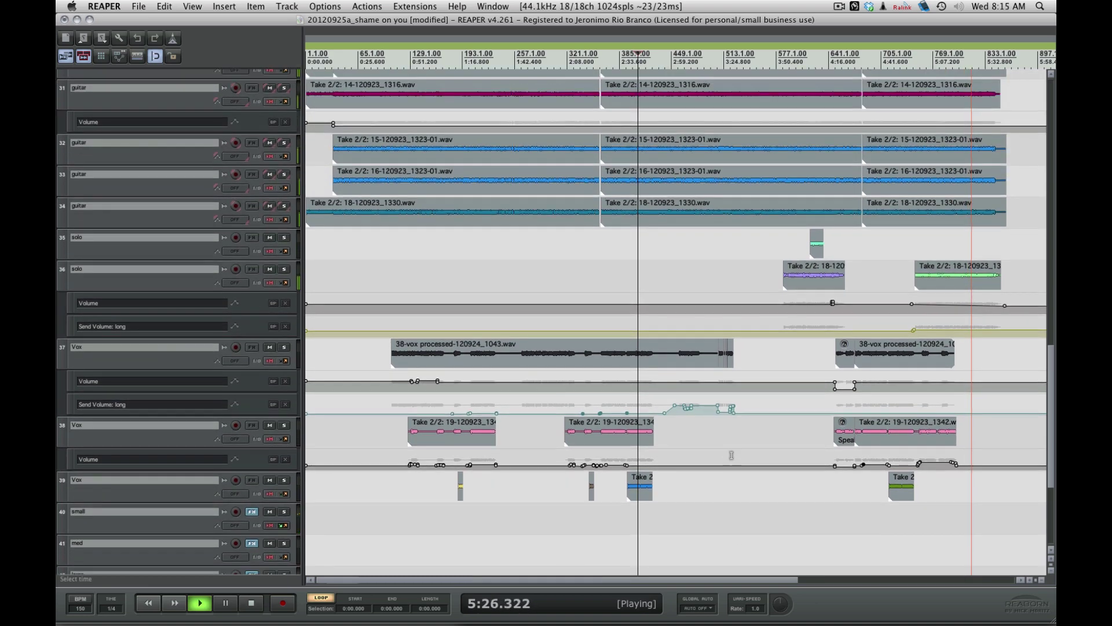